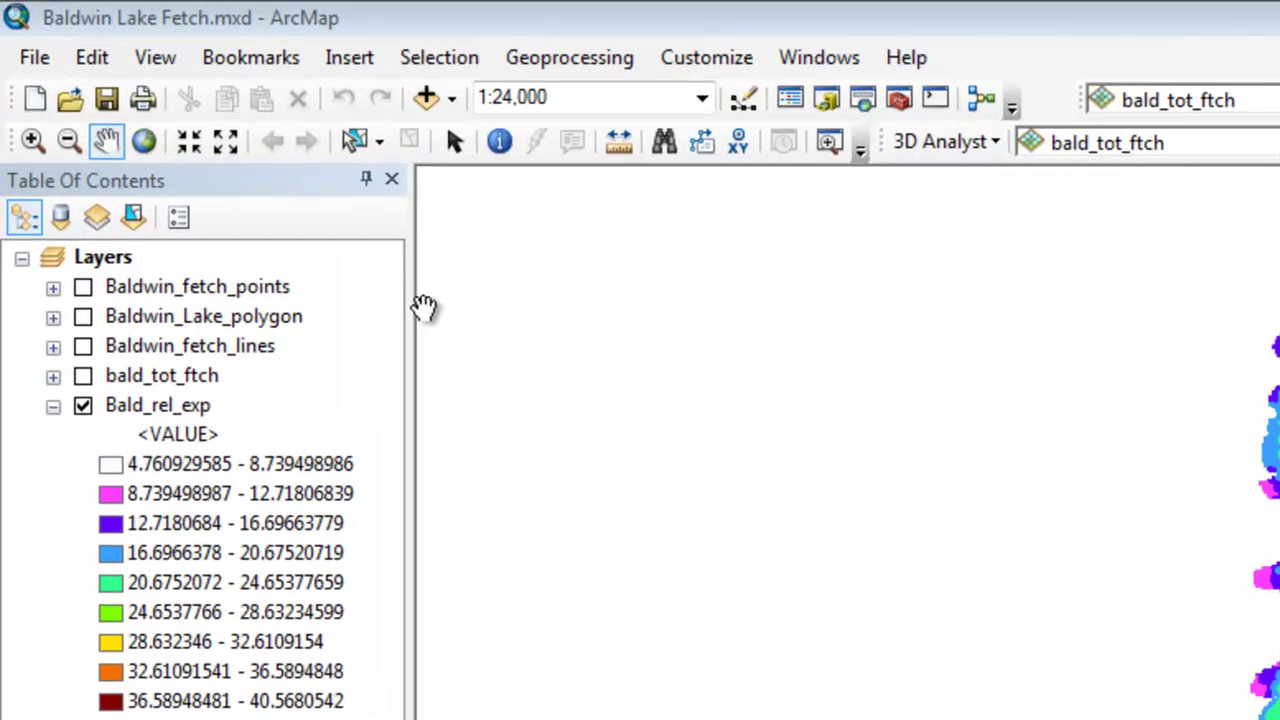
- Uncheck 'Store relative pathnames to data sources' in Baldwin Lake Fetch's Map Document Properties
left_click(29, 68)
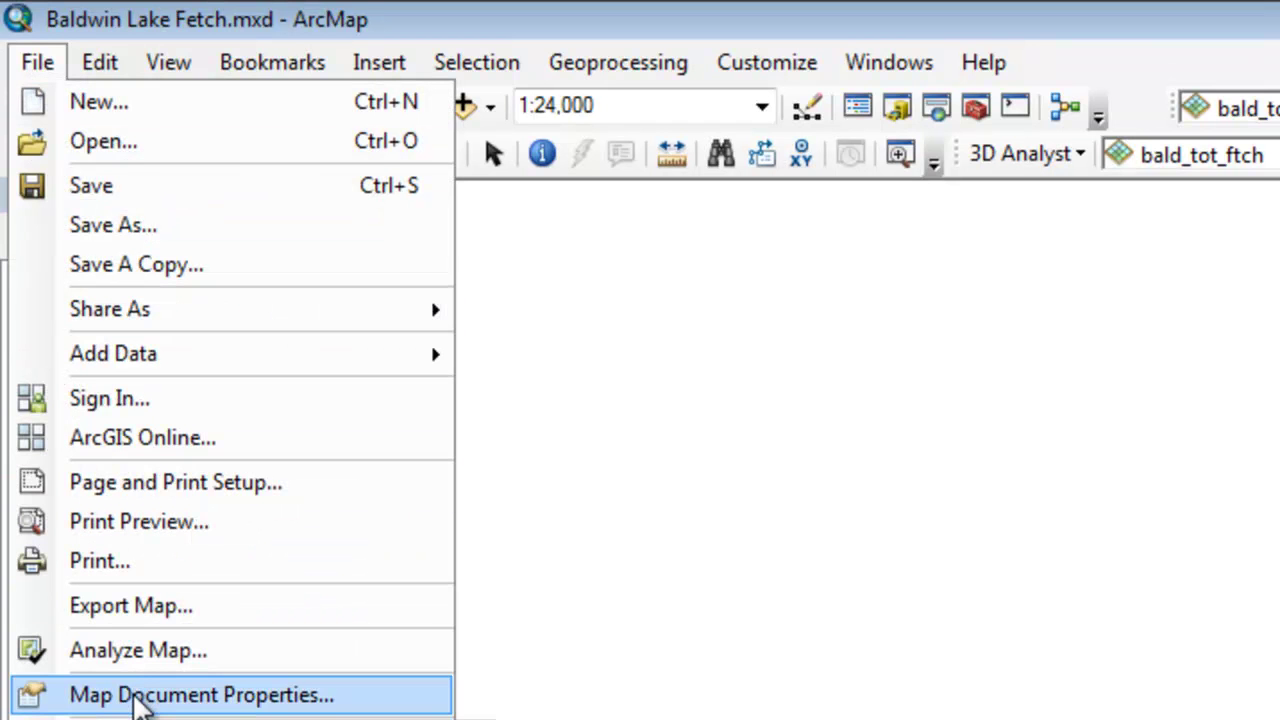
left_click(138, 700)
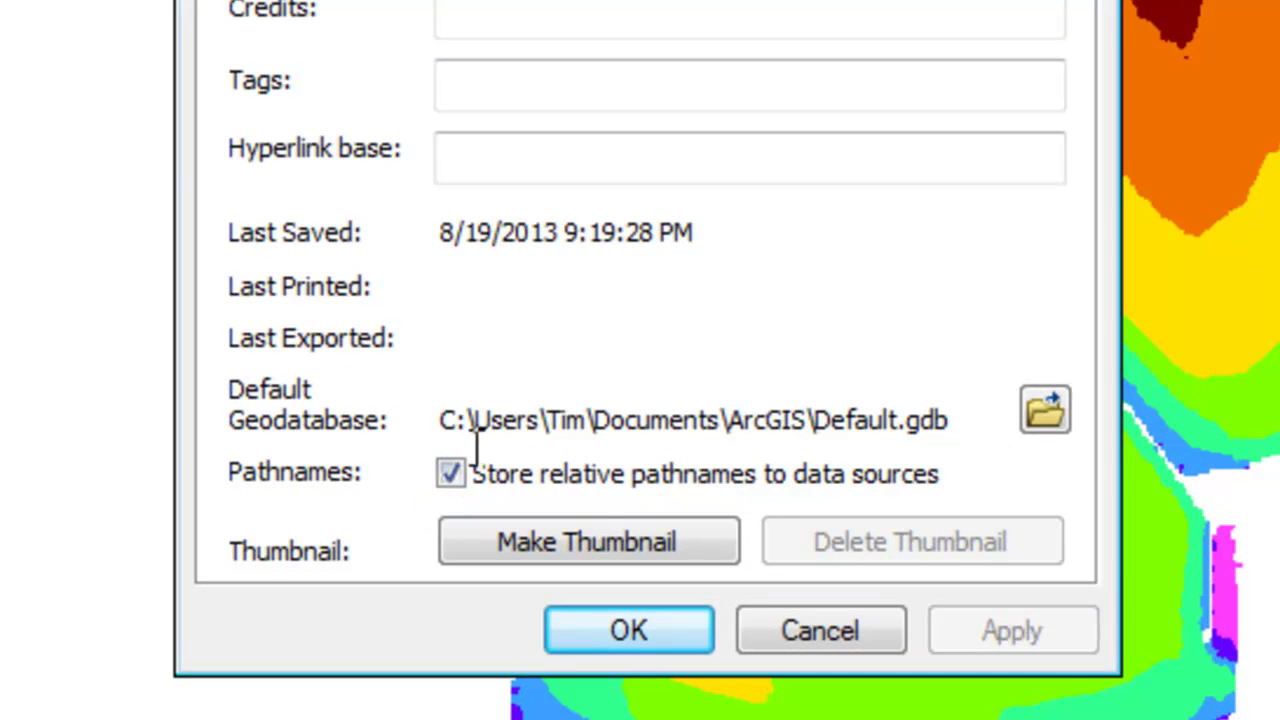
left_click(453, 476)
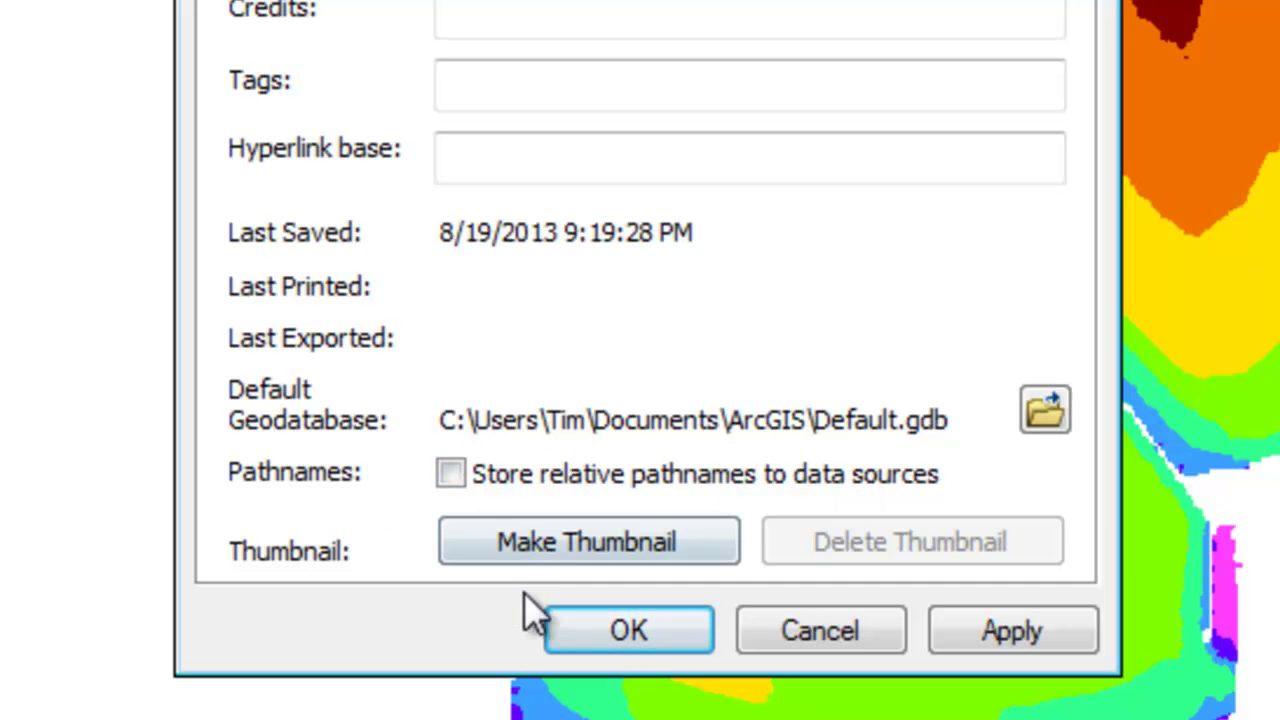
left_click(621, 640)
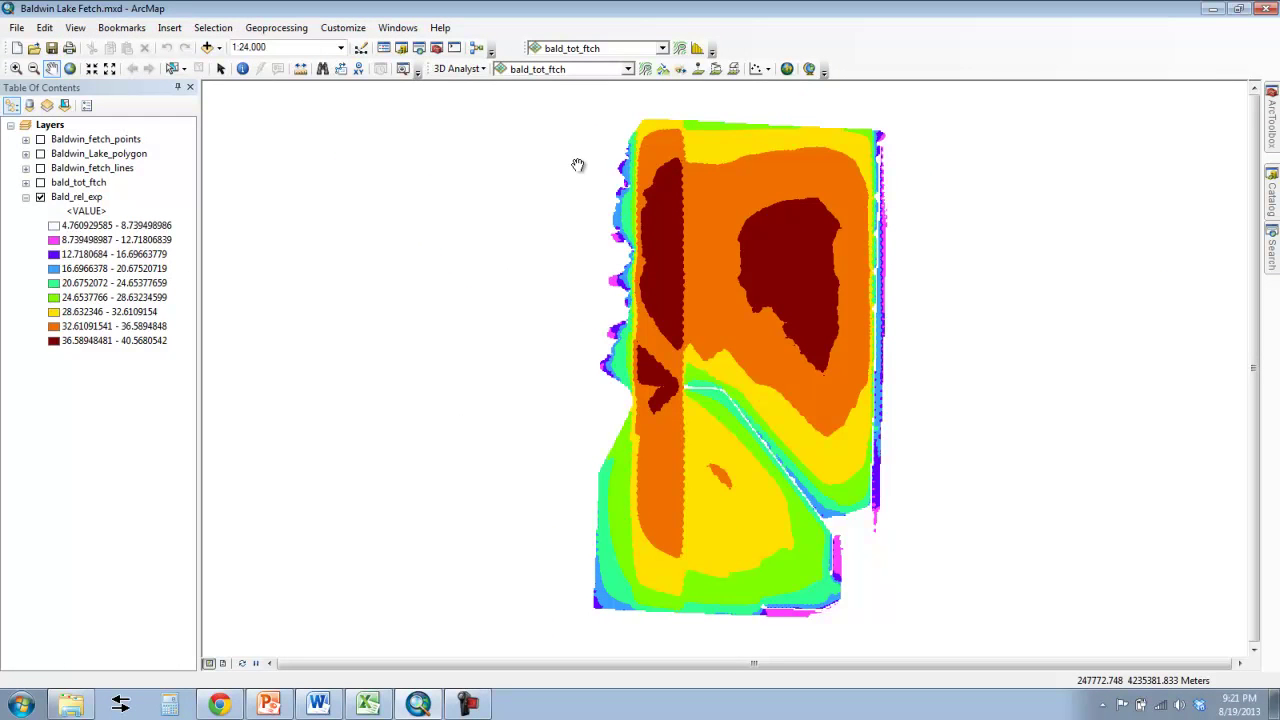
- Close ArcMap, look through the Baldwin_fetch folder's files, and return to the GIS folder
left_click(1265, 12)
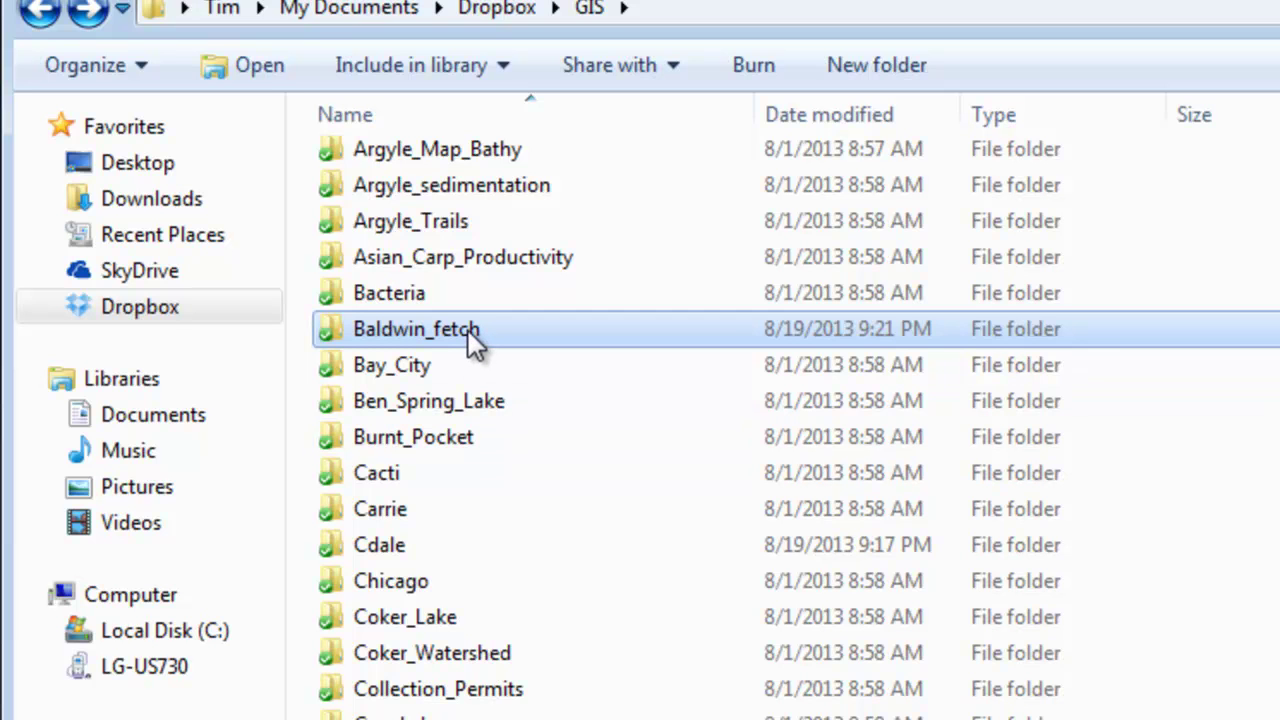
double_click(401, 327)
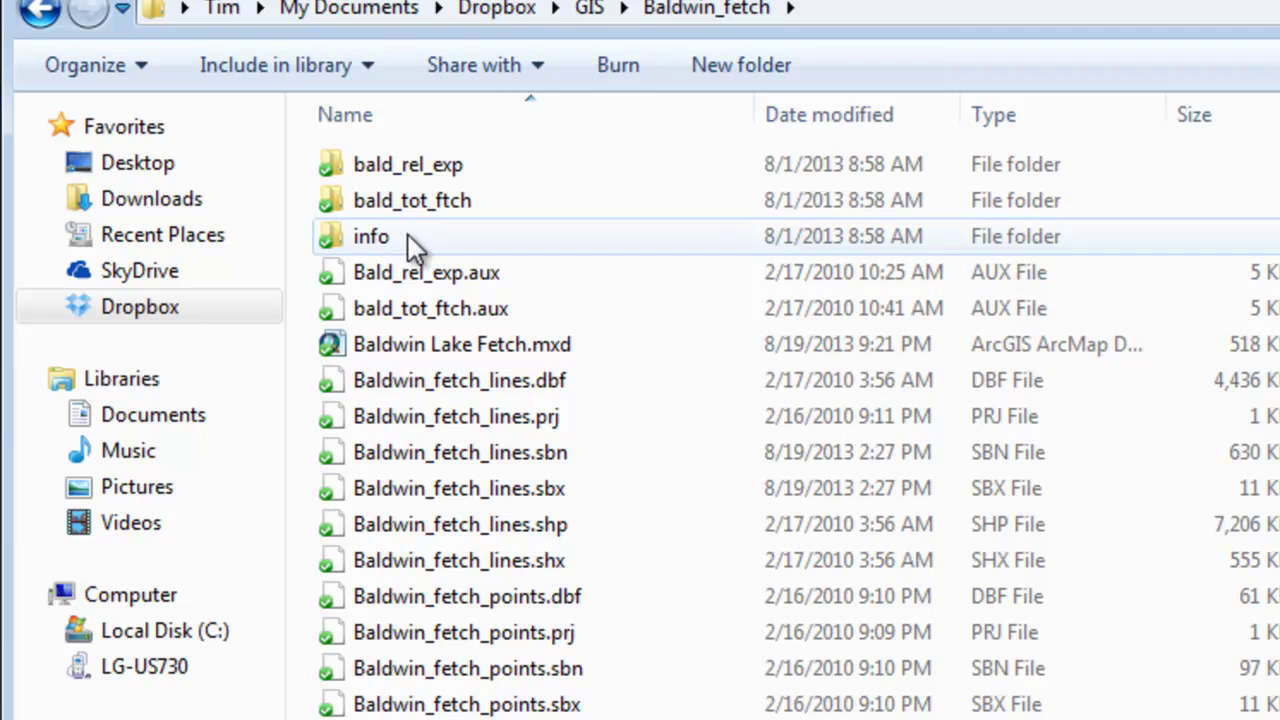
scroll(455, 410, "down", 5)
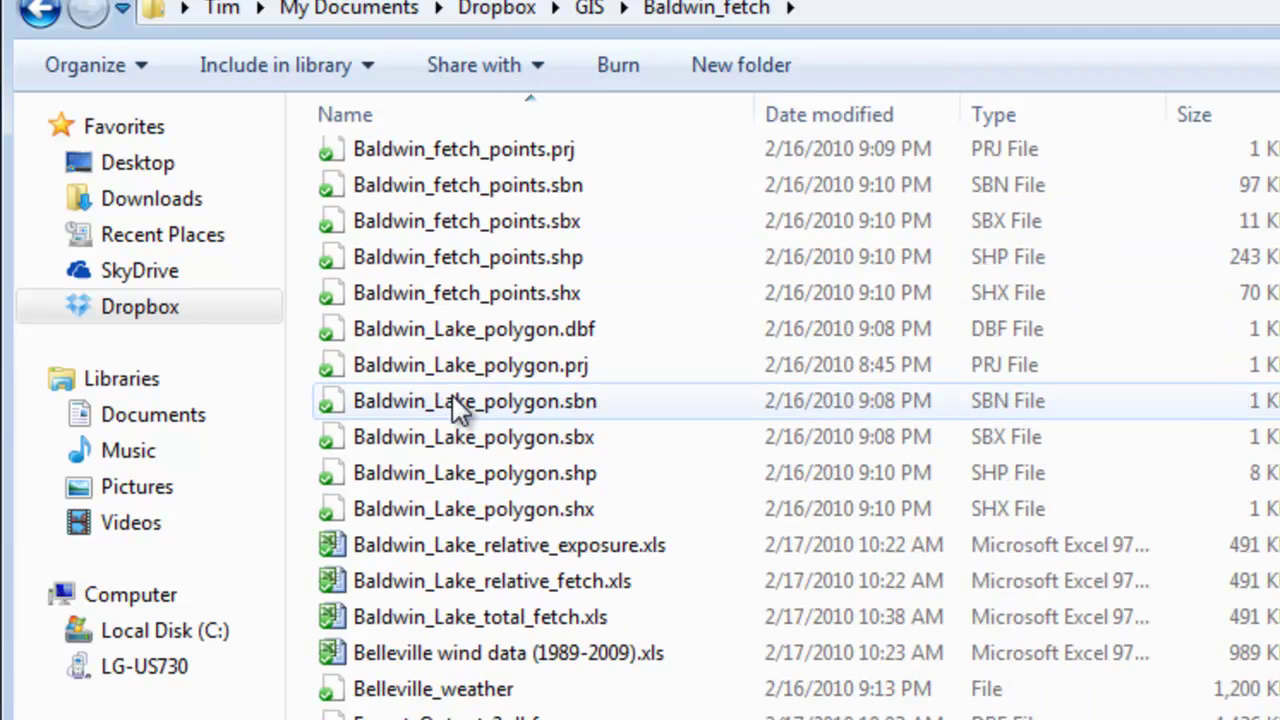
scroll(485, 482, "up", 2)
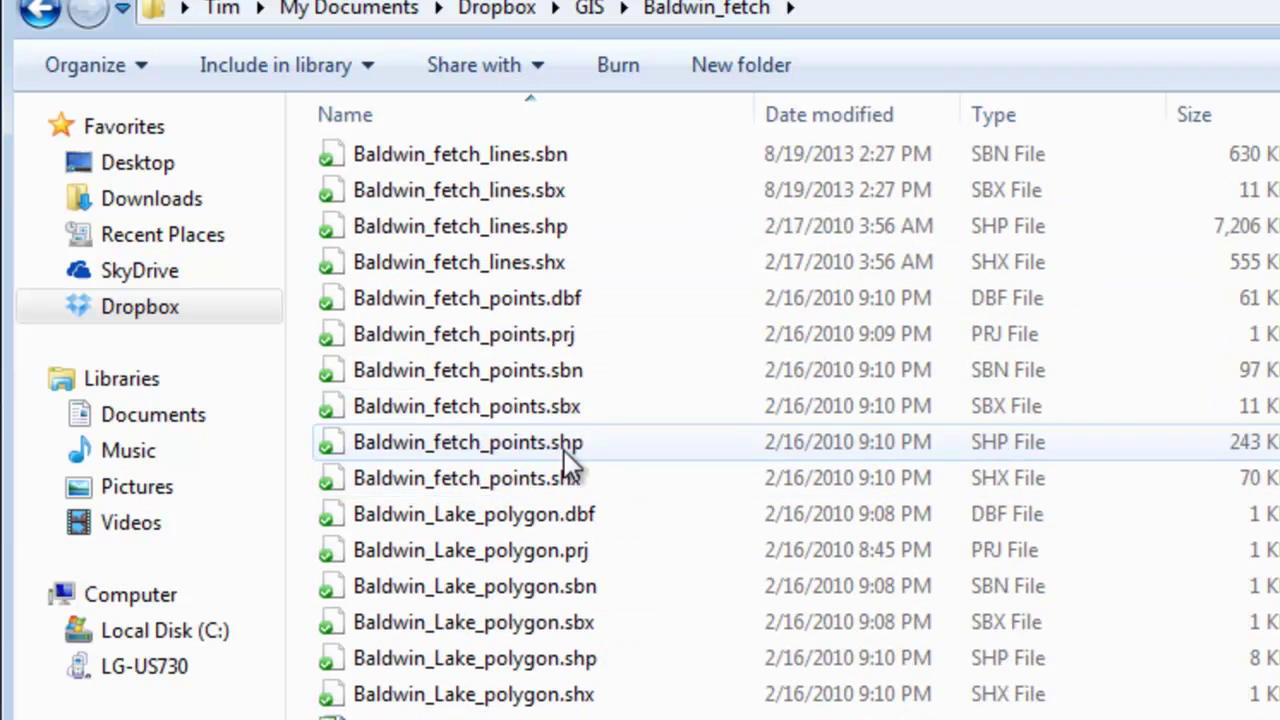
scroll(500, 400, "up", 3)
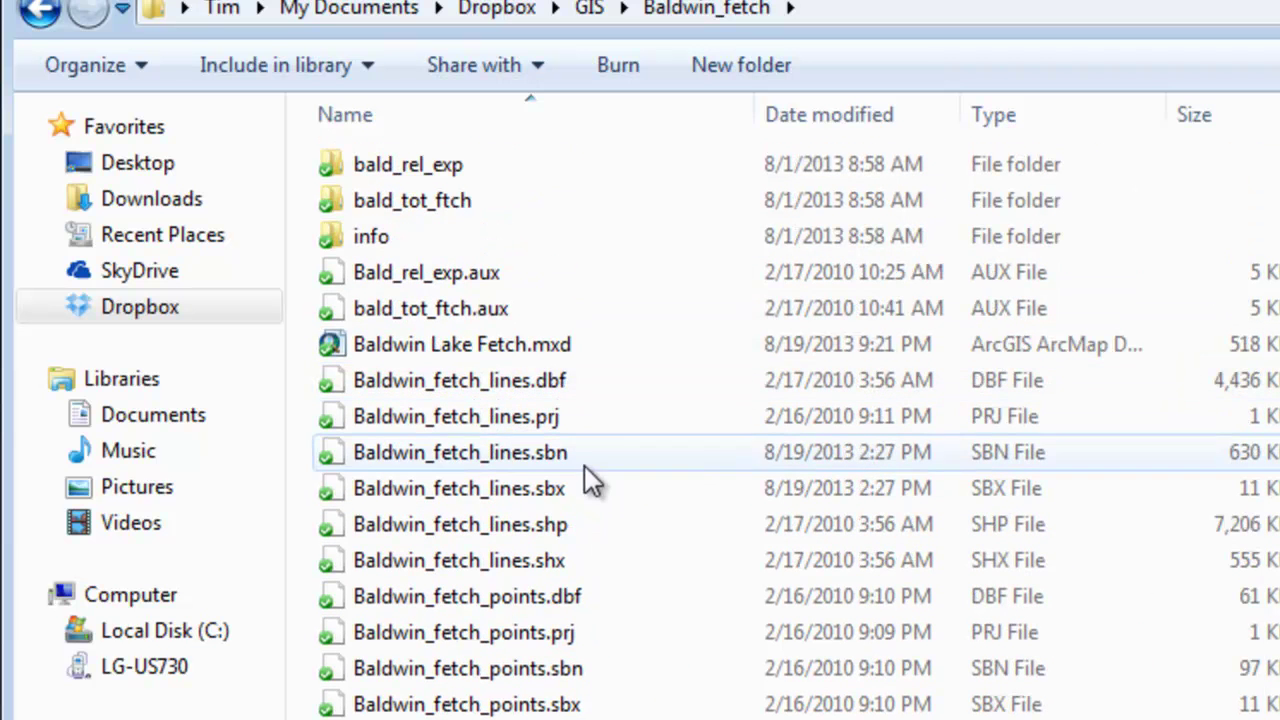
left_click(42, 12)
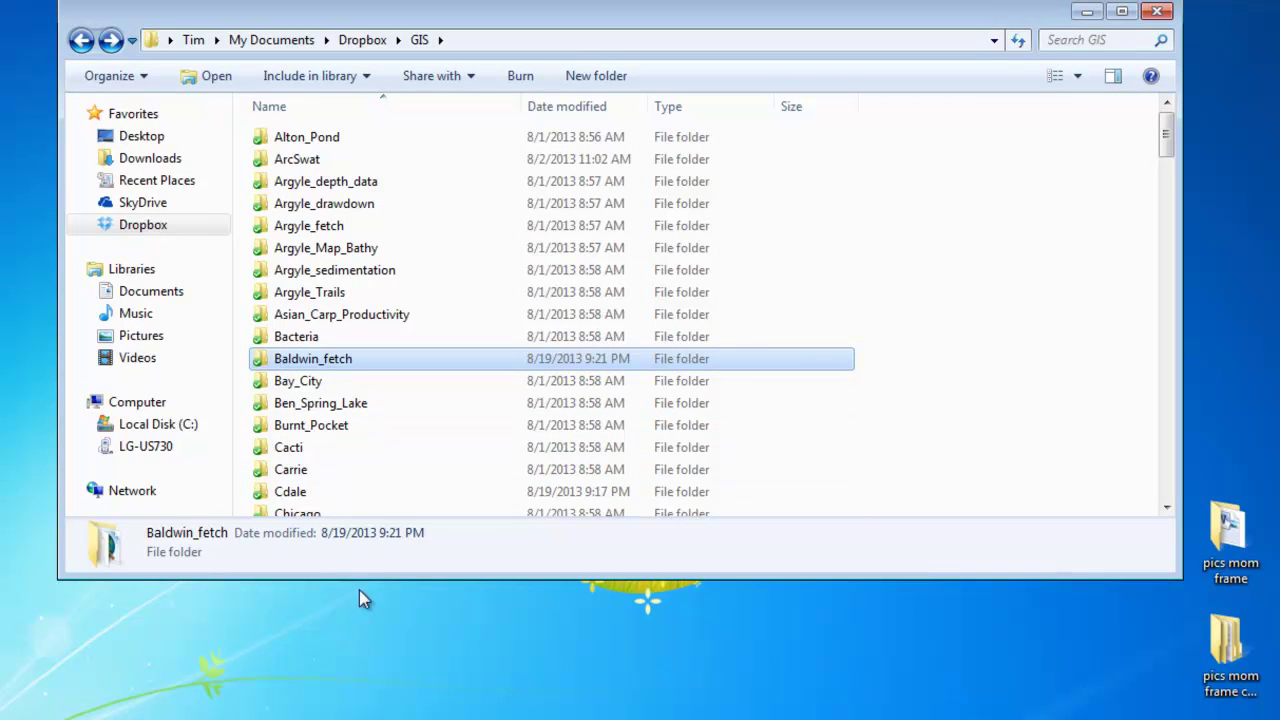
- Move Baldwin_fetch onto the desktop and open its Baldwin Lake Fetch.mxd in ArcMap
left_click_drag(447, 700, 447, 700)
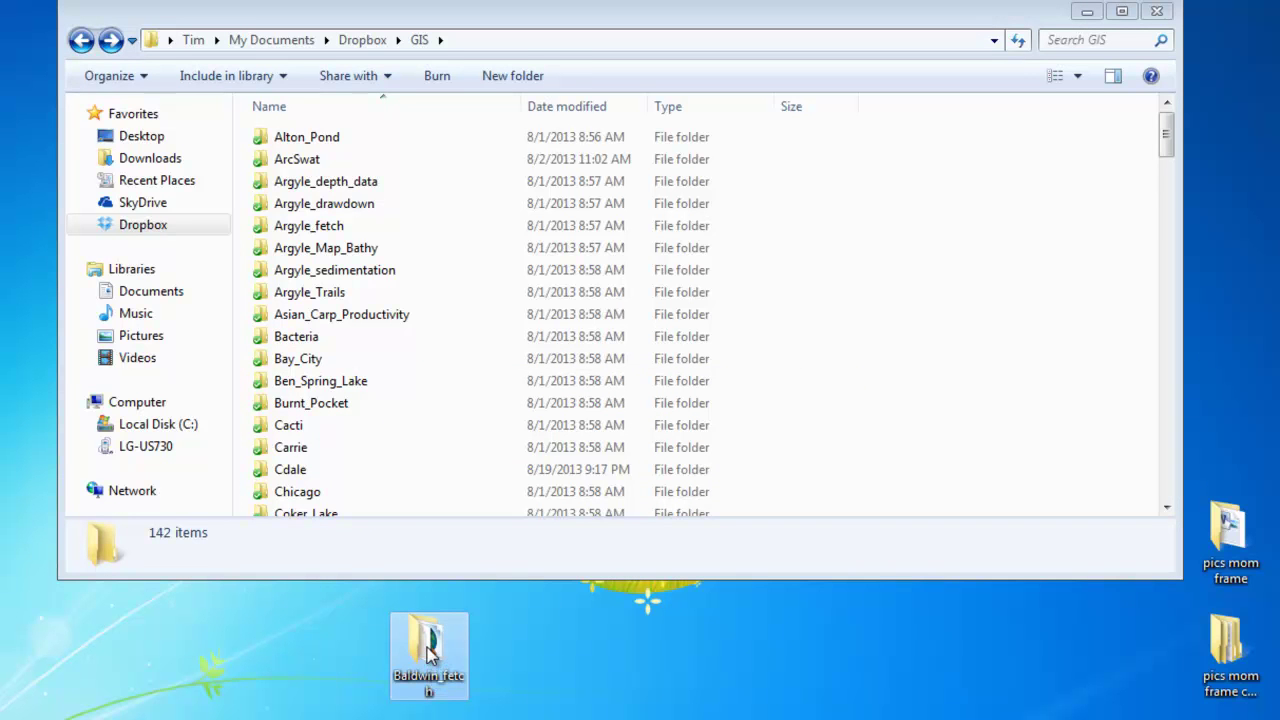
double_click(429, 652)
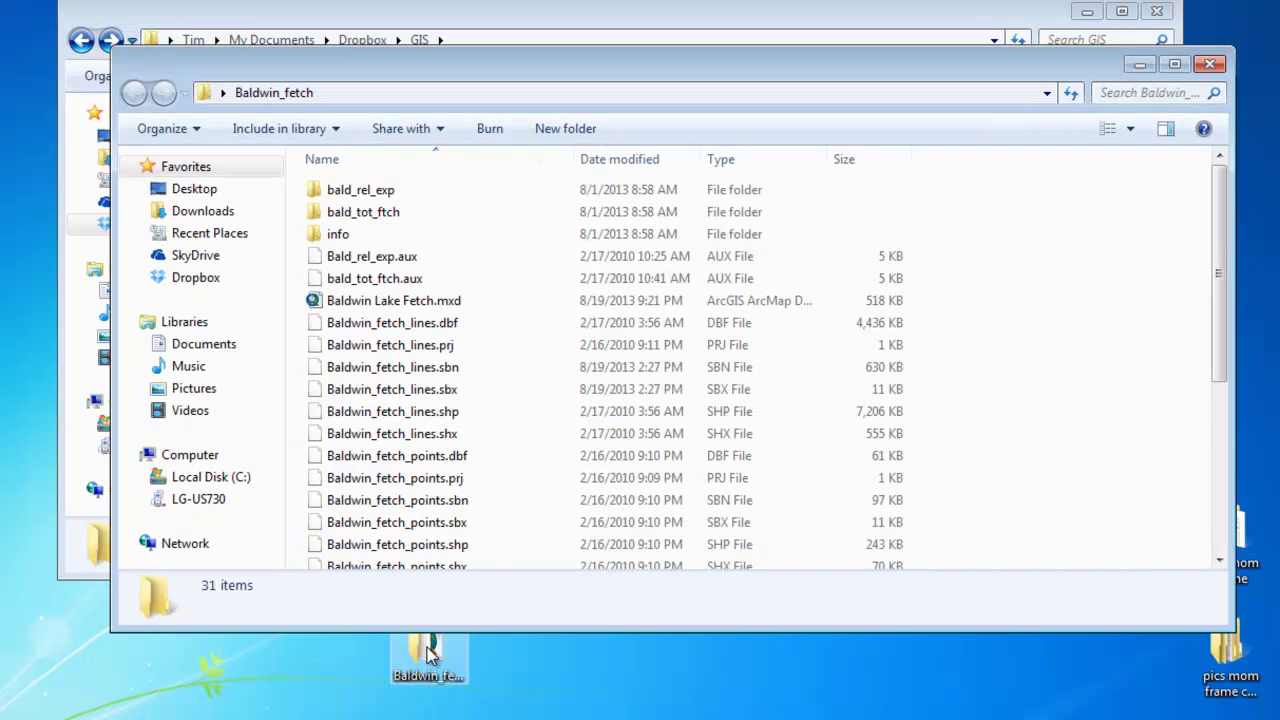
left_click(366, 308)
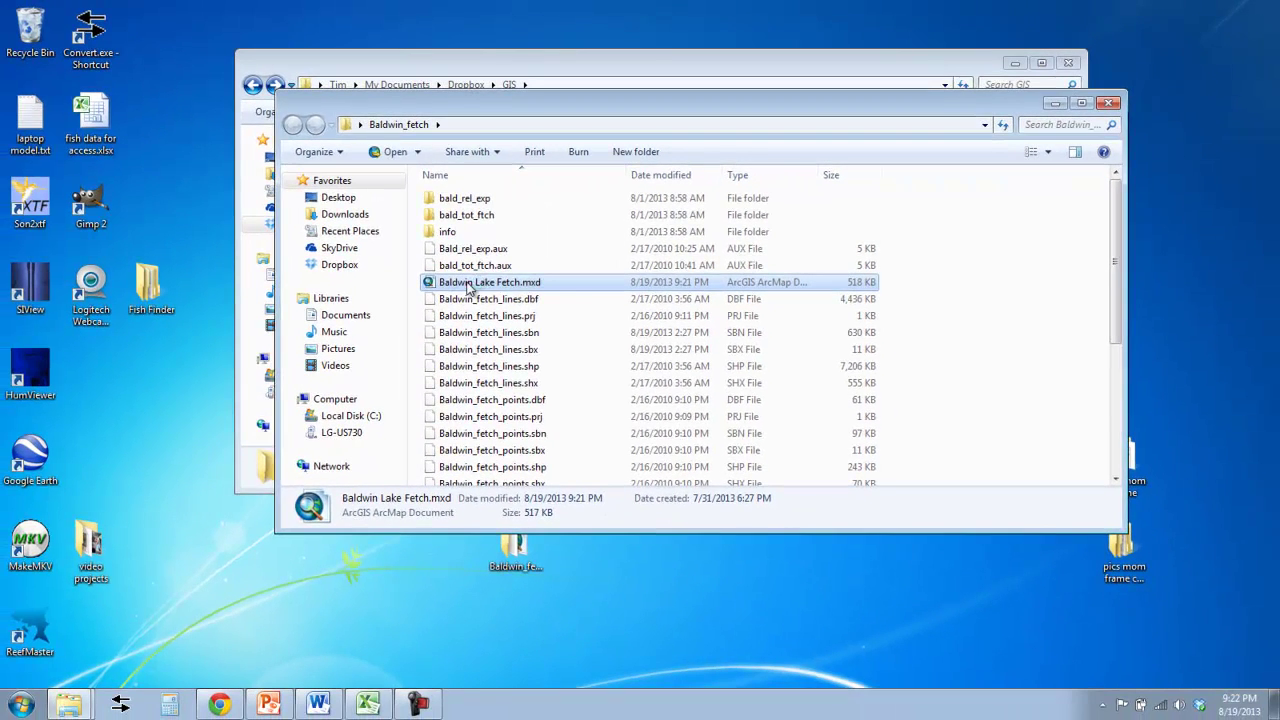
double_click(467, 284)
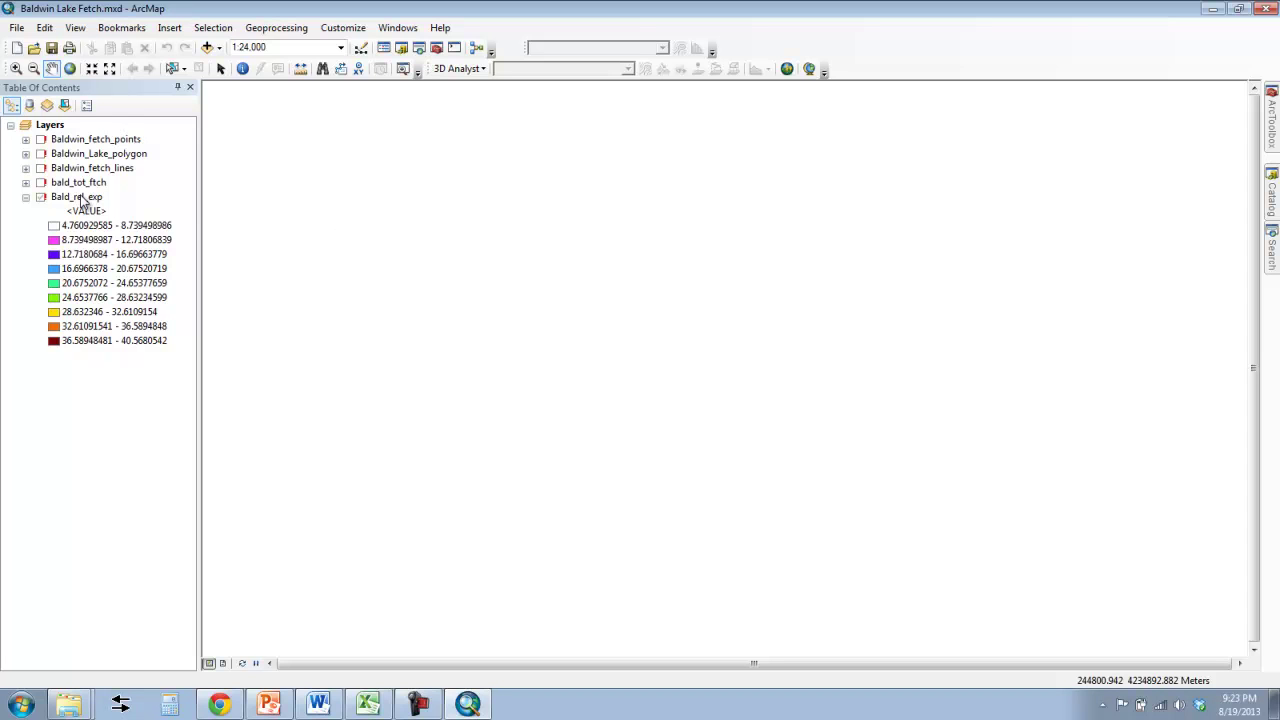
- Open Bald_rel_exp's Layer Properties to see its source in the old Dropbox GIS\Baldwin_fetch folder
double_click(80, 197)
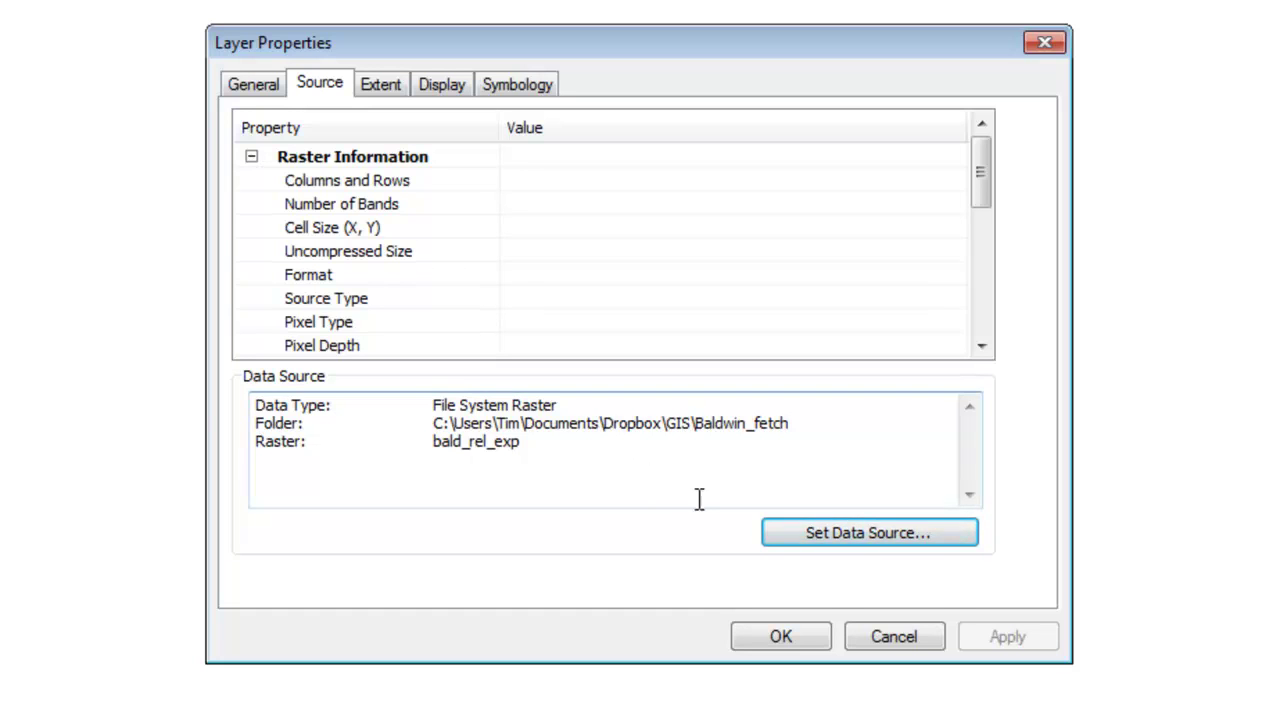
- Set Bald_rel_exp's data source to the bald_rel_exp raster in the desktop Baldwin_fetch folder
left_click(852, 529)
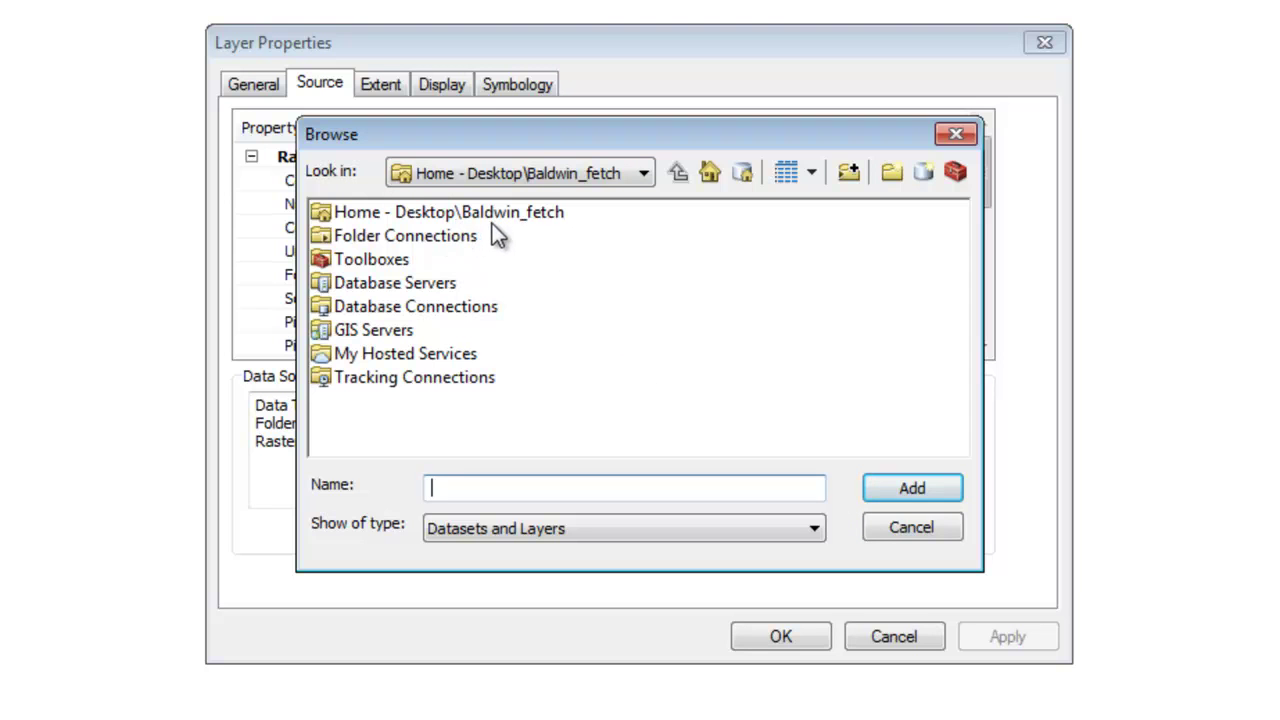
double_click(437, 214)
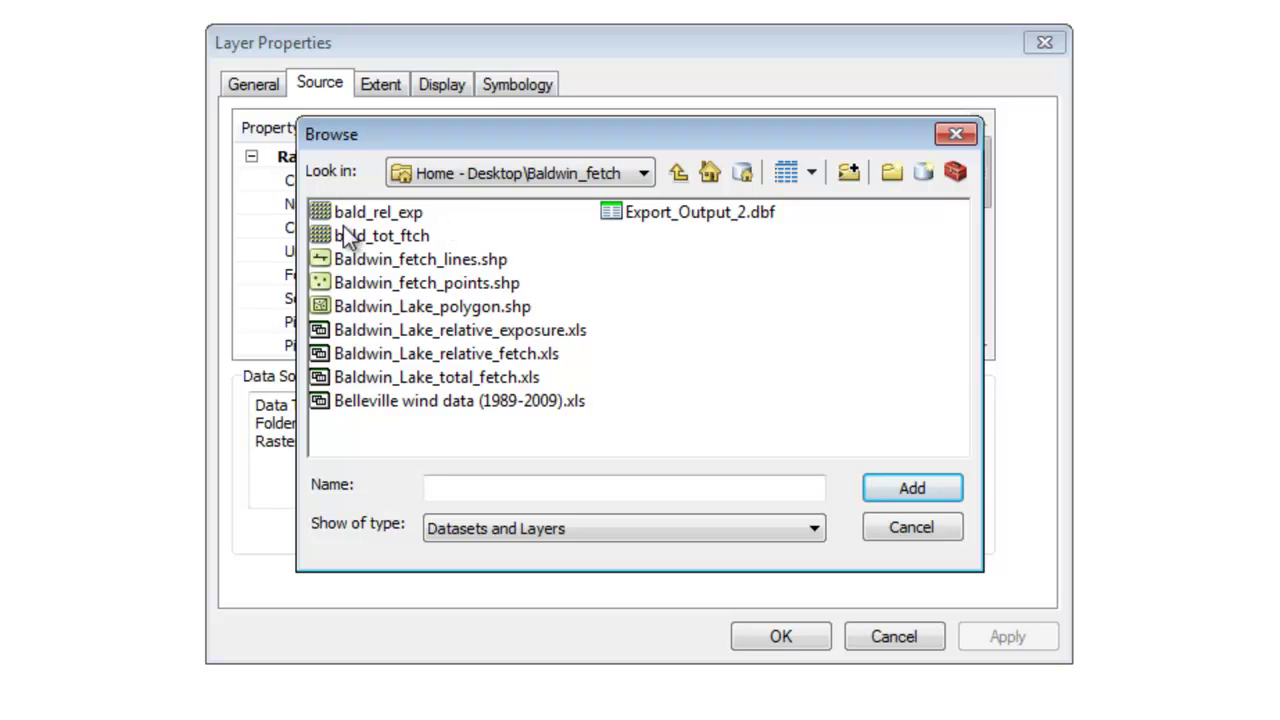
left_click(385, 211)
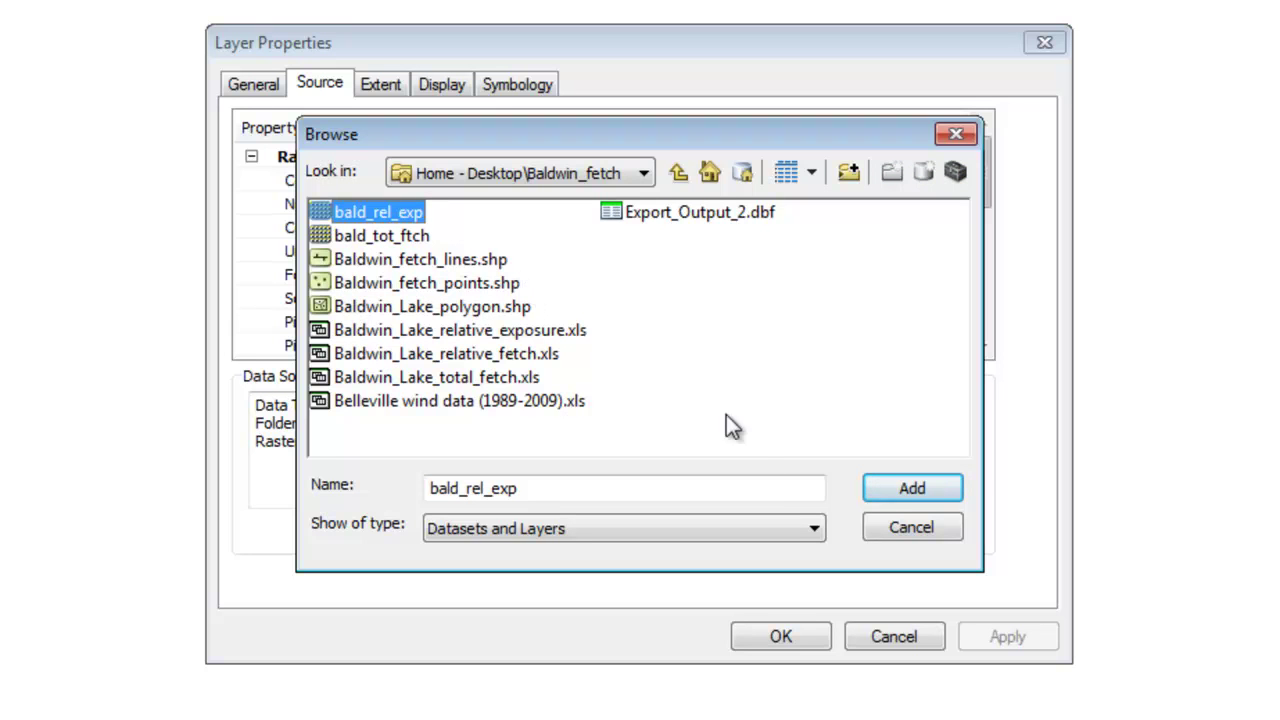
left_click(890, 484)
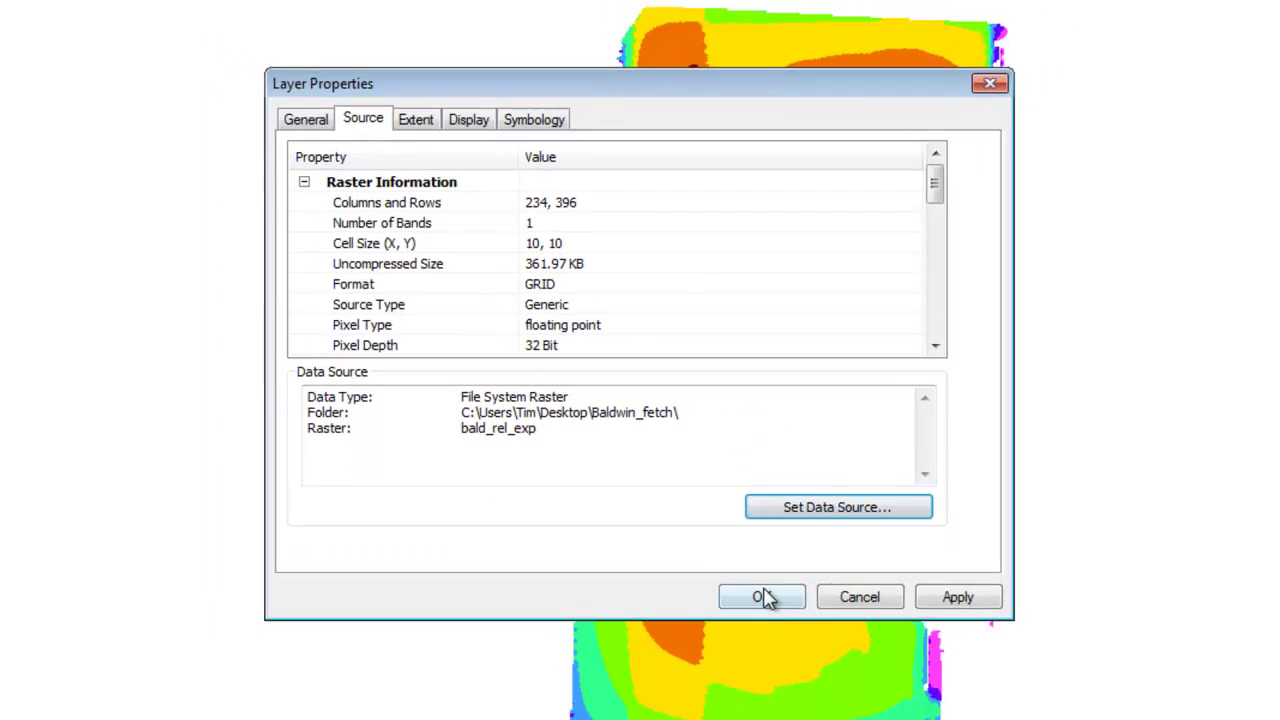
left_click(780, 636)
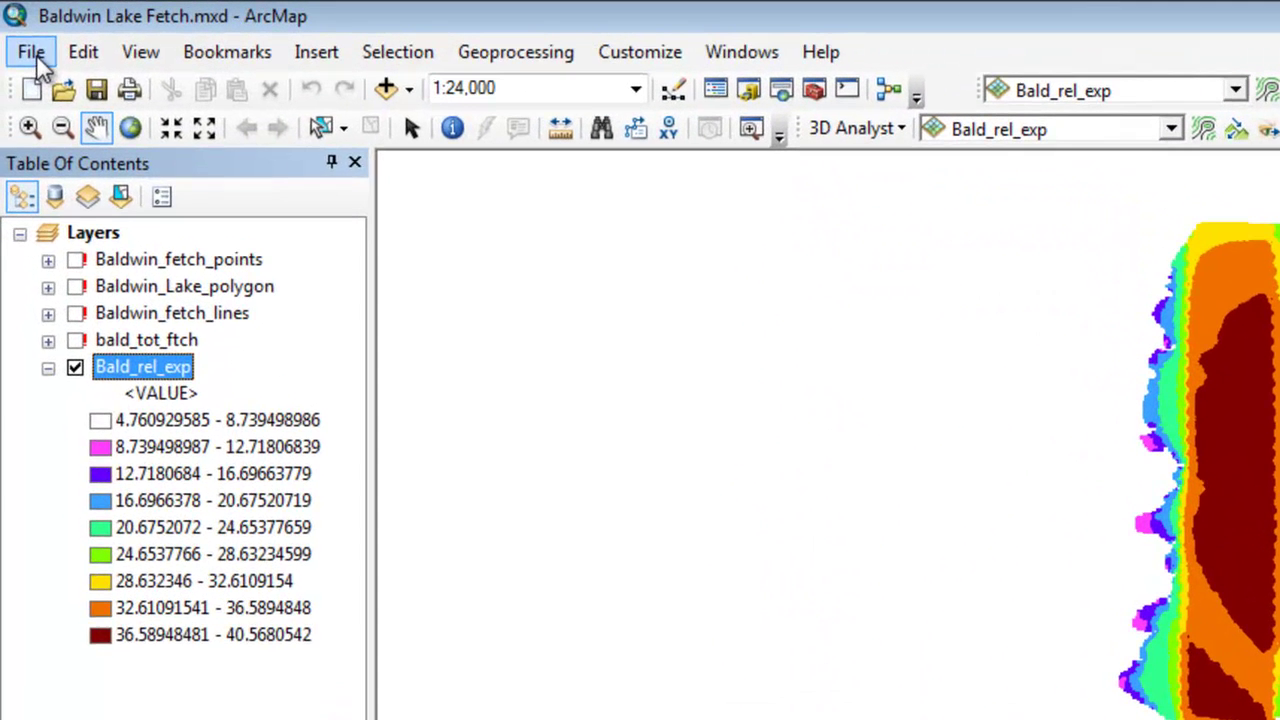
- Turn on 'Store relative pathnames to data sources' in Map Document Properties and apply it
left_click(26, 40)
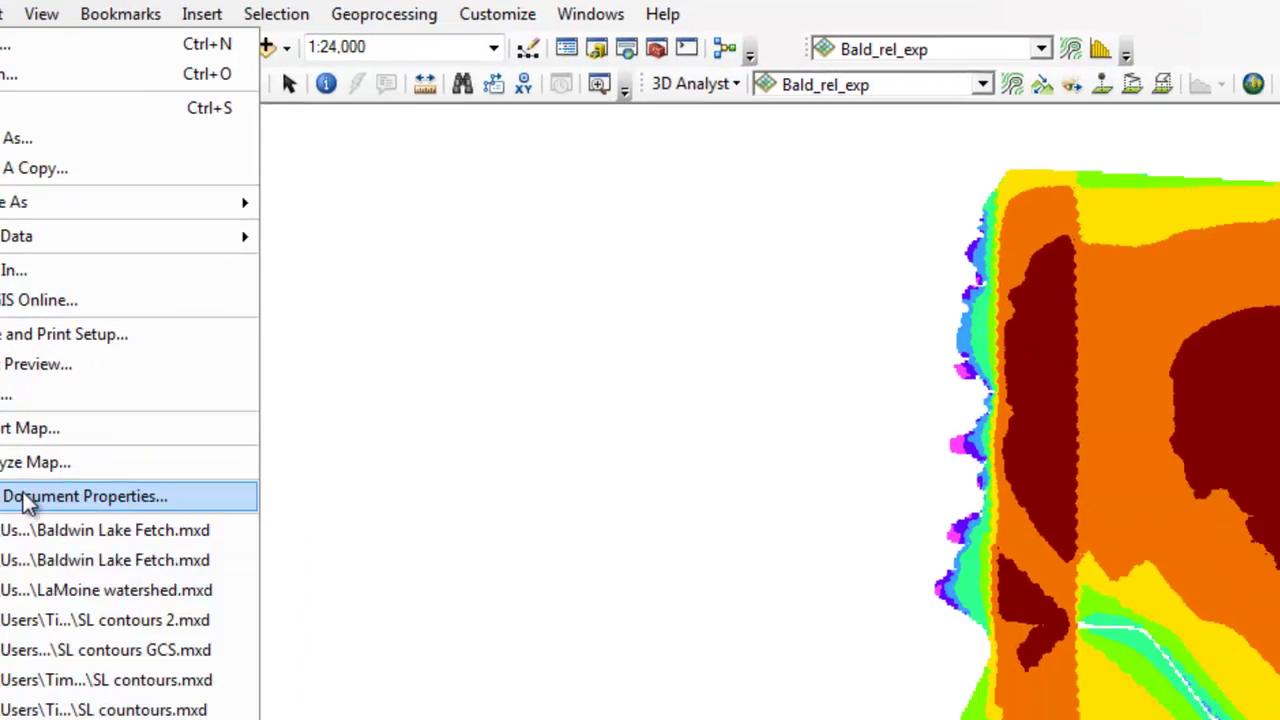
left_click(120, 578)
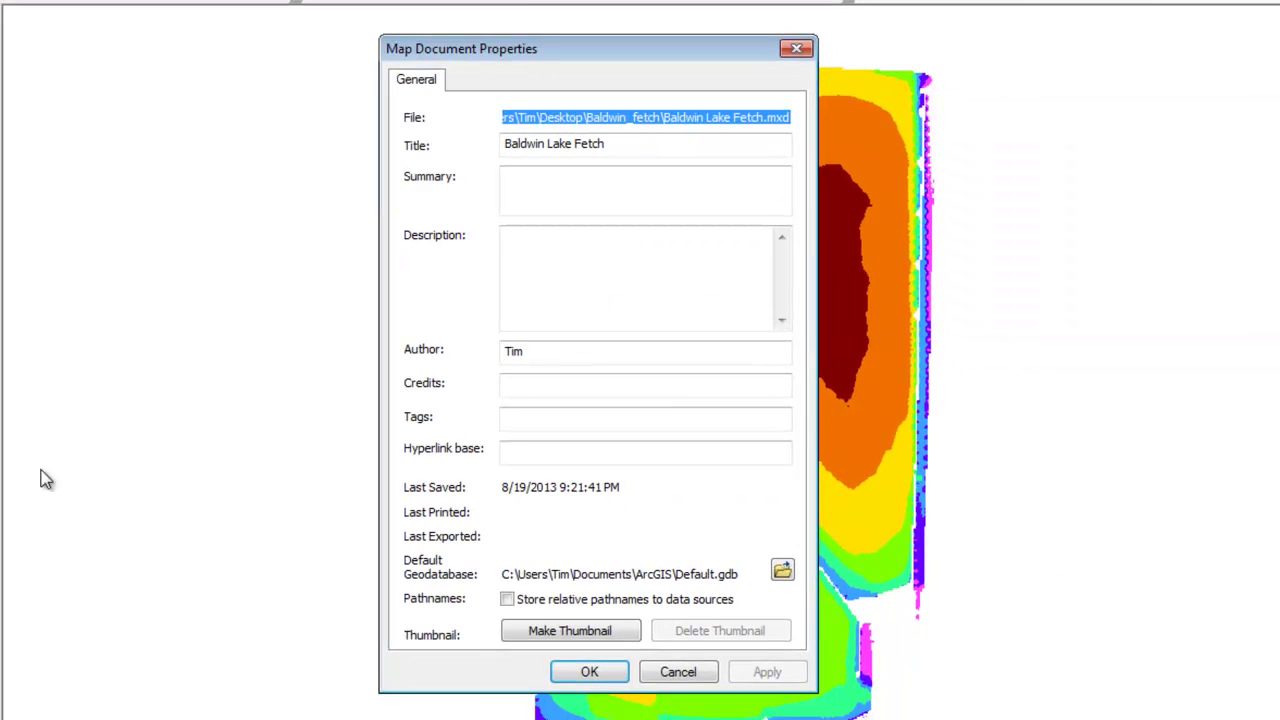
left_click(507, 600)
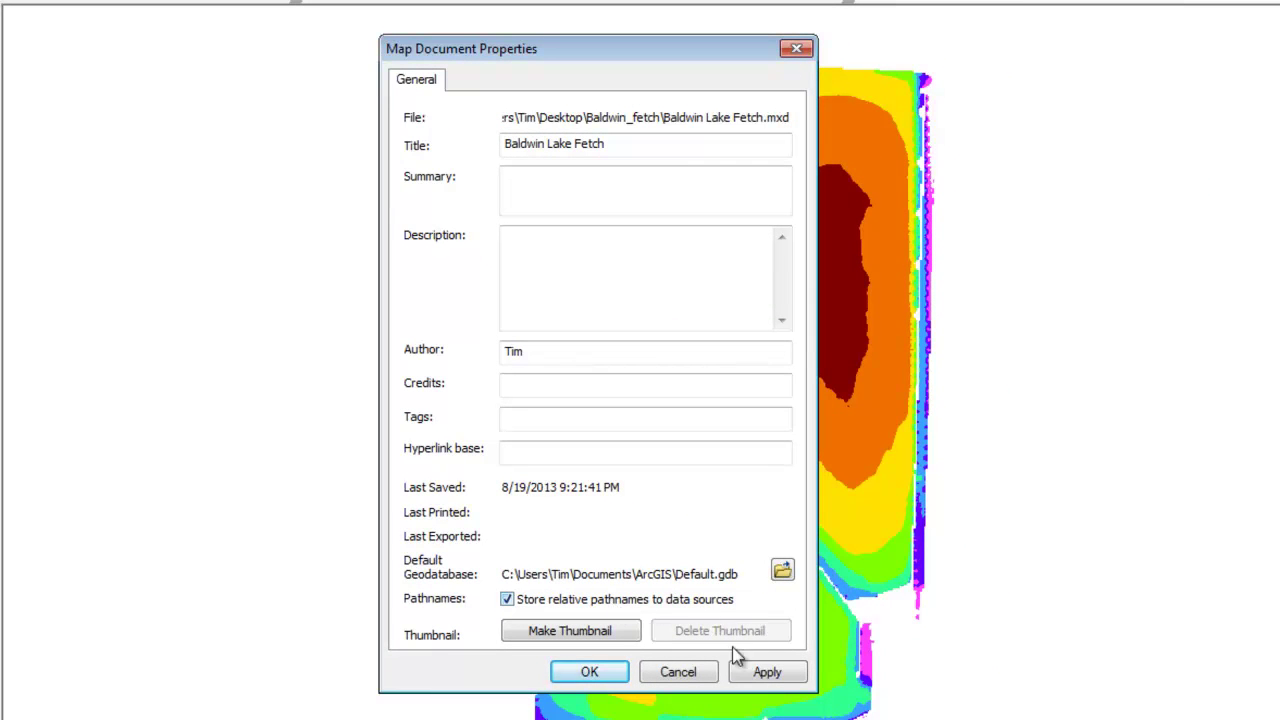
left_click(766, 675)
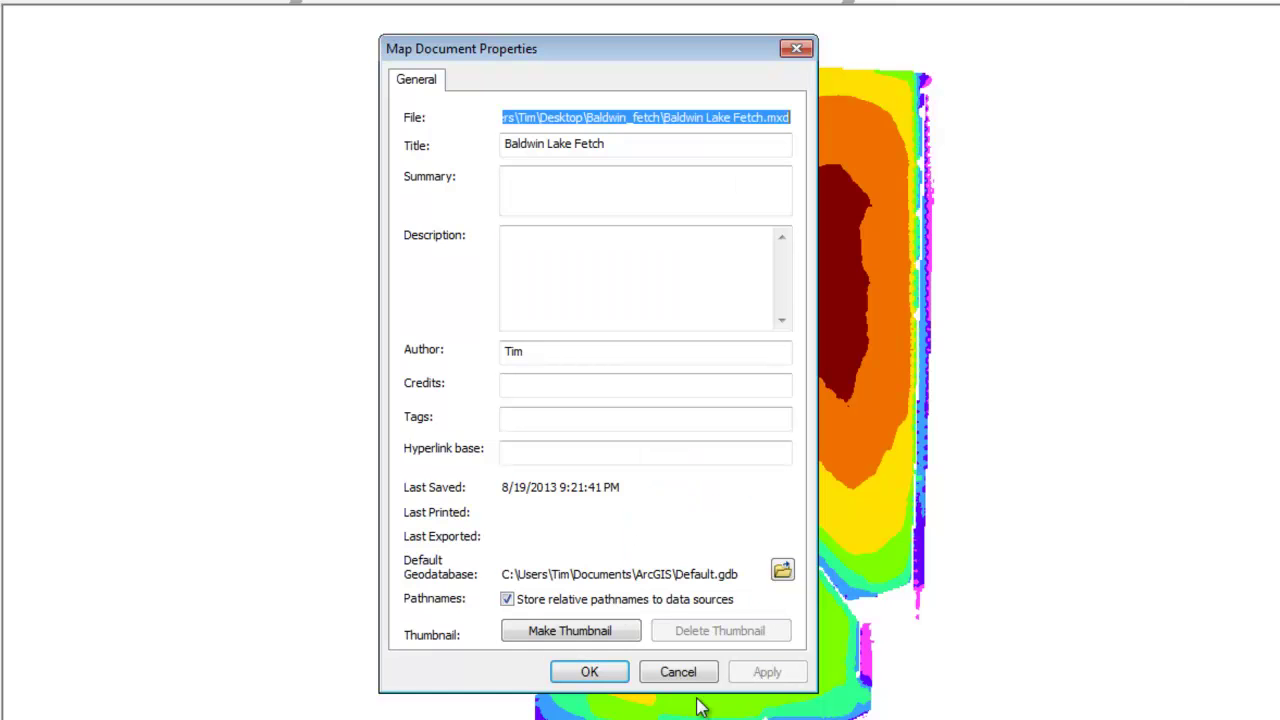
left_click(599, 656)
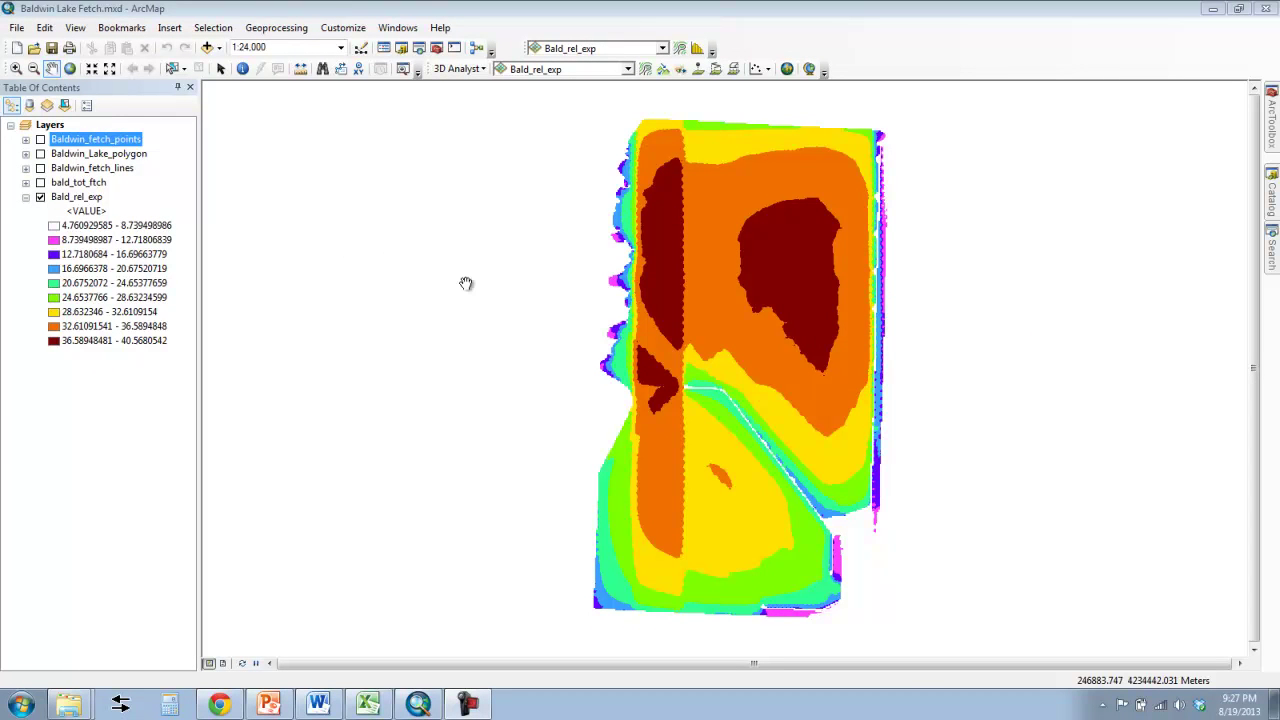
- Close ArcMap and move the desktop Baldwin_fetch folder back into Dropbox GIS, then open it
left_click(1267, 10)
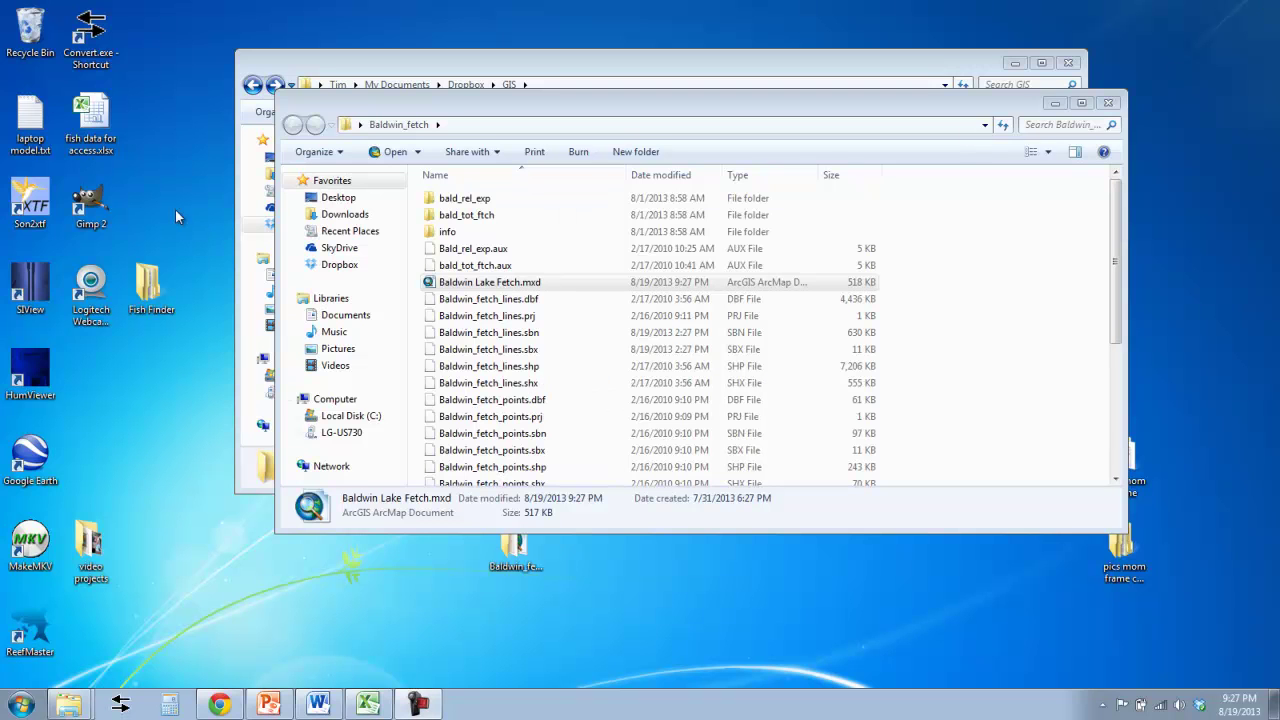
left_click(1108, 103)
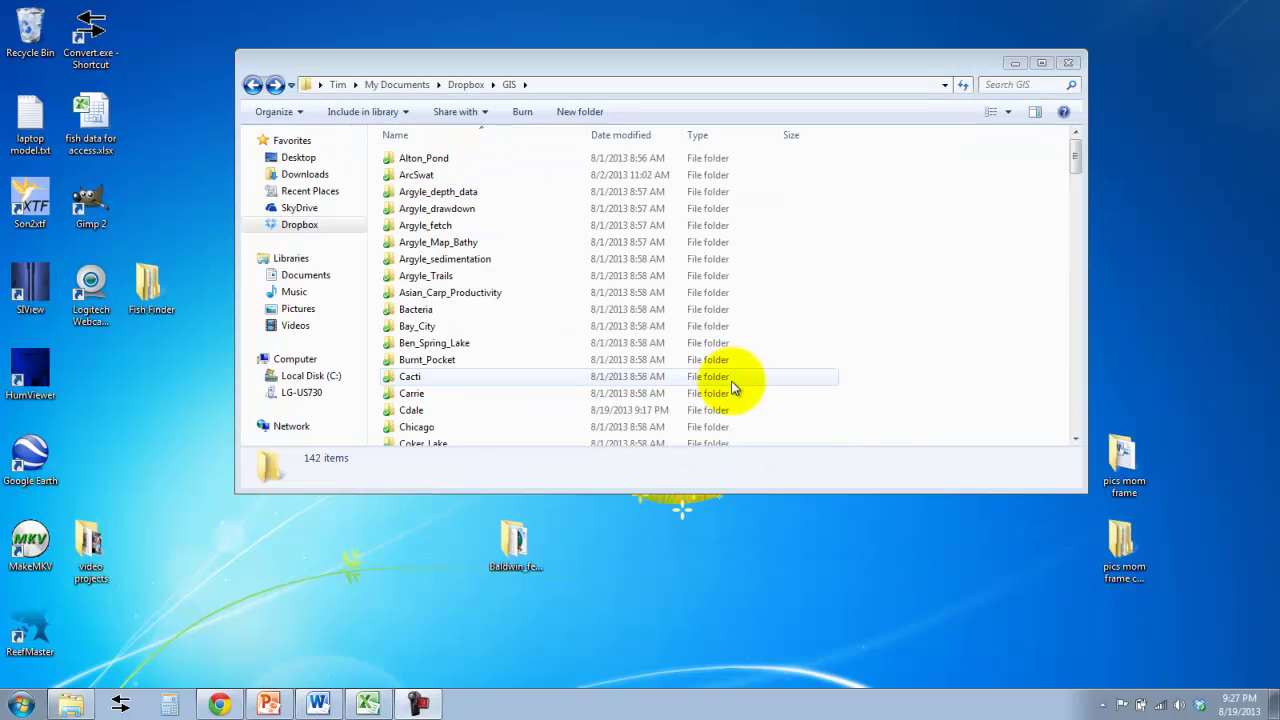
left_click_drag(573, 541, 497, 567)
left_click_drag(1074, 150, 1080, 428)
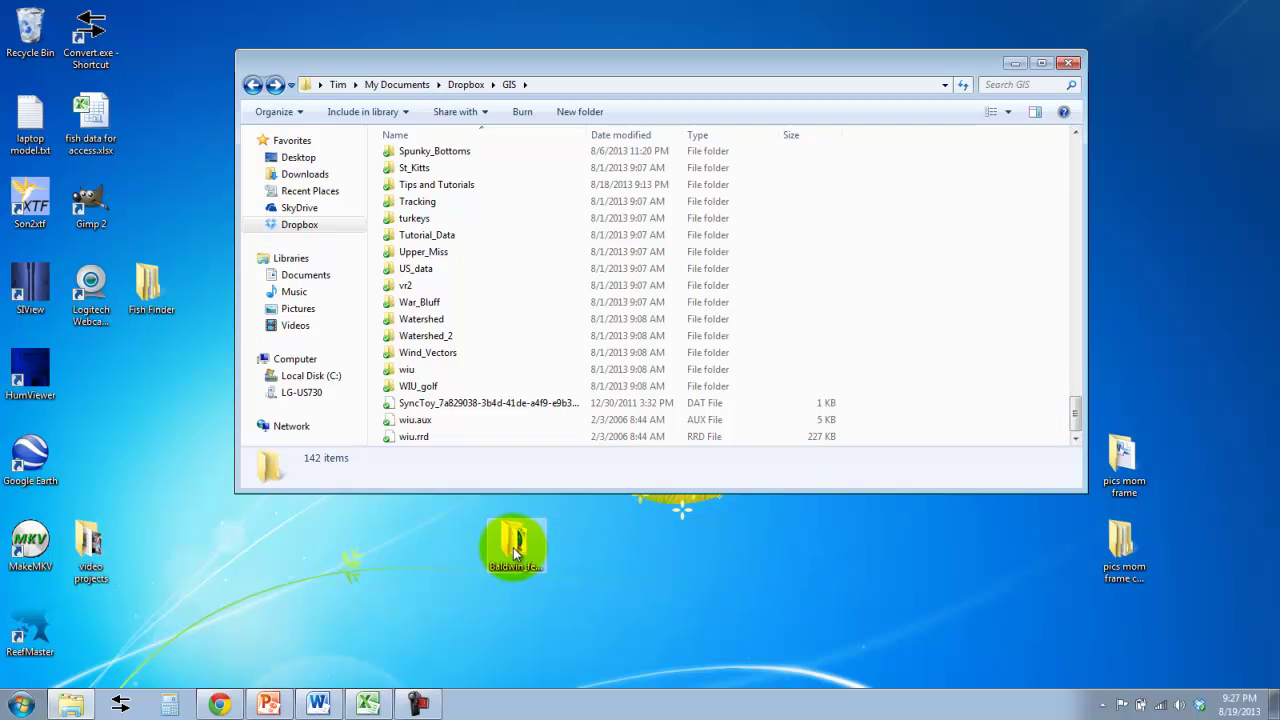
left_click(514, 545)
left_click_drag(514, 550, 508, 425)
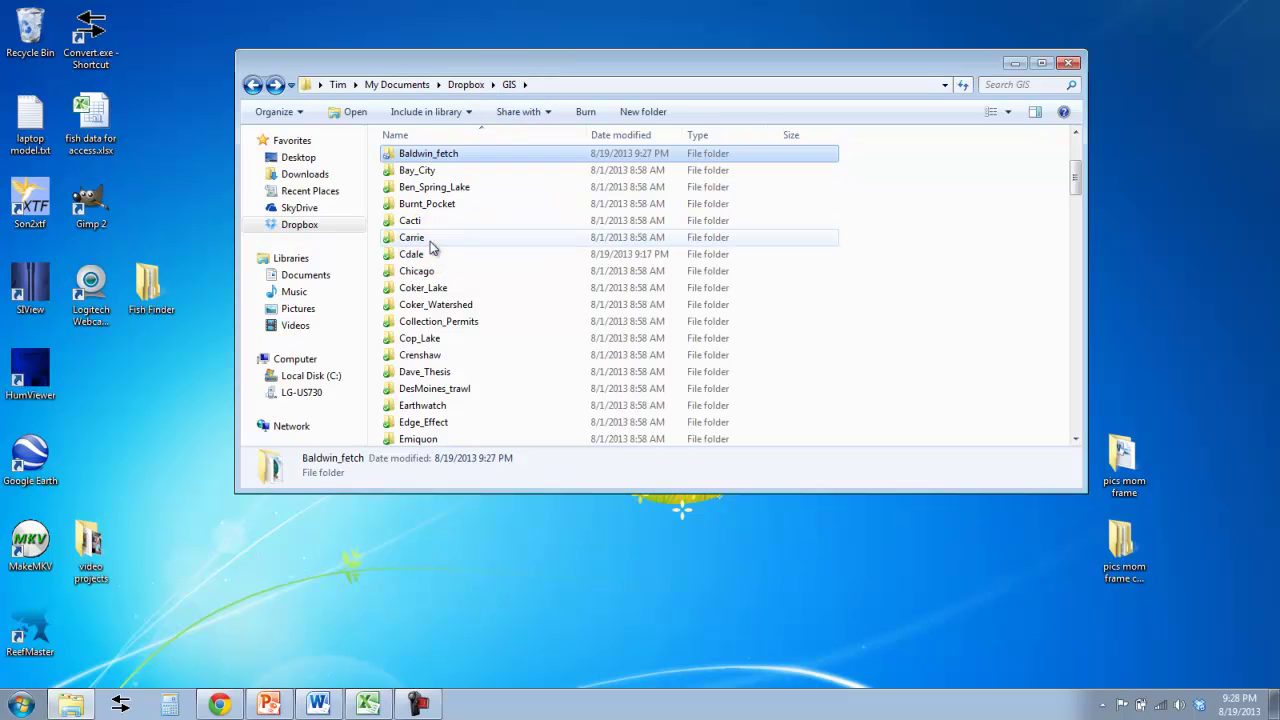
double_click(440, 160)
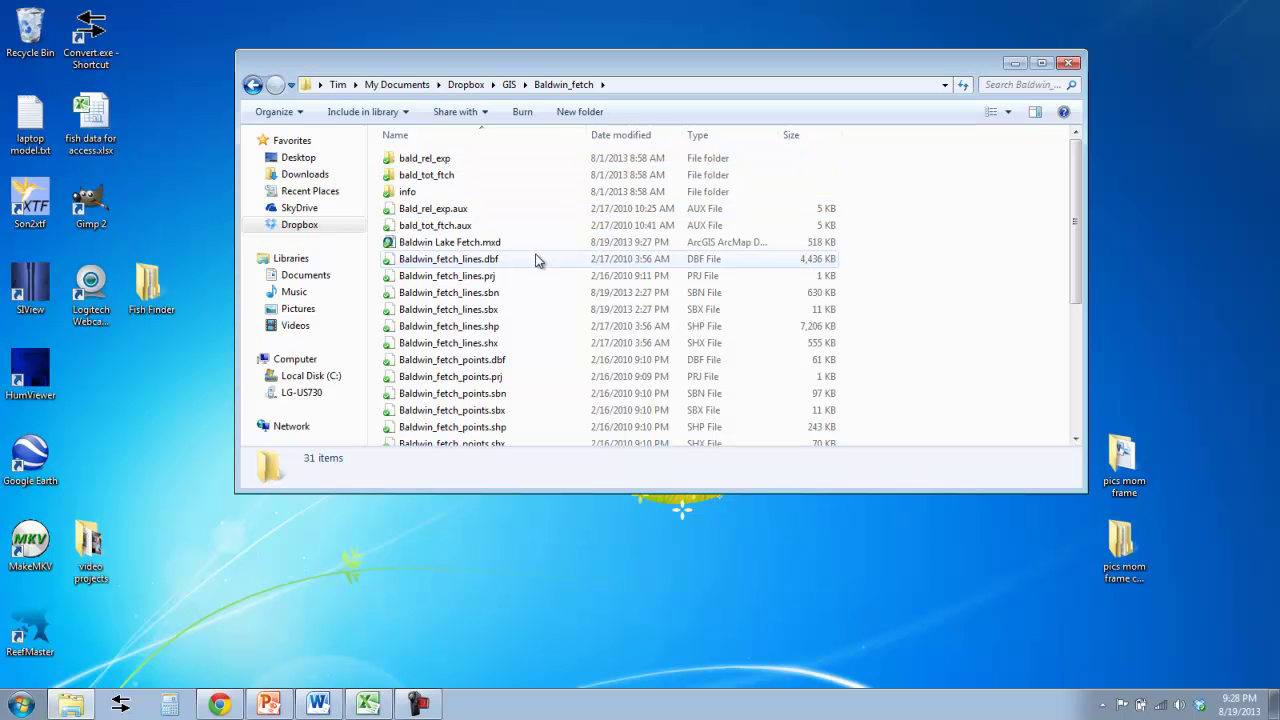
left_click(456, 246)
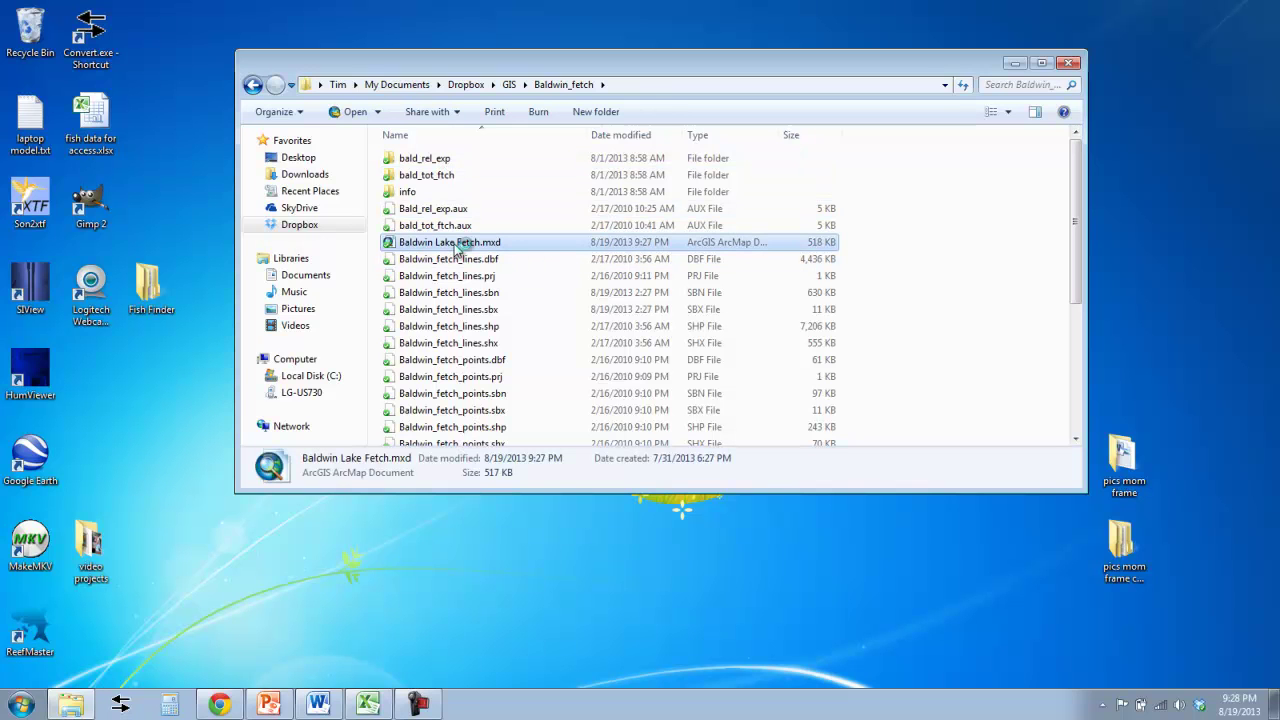
- Reopen Baldwin Lake Fetch.mxd from GIS\Baldwin_fetch and check that all layers, including Bald_rel_exp, draw
double_click(456, 246)
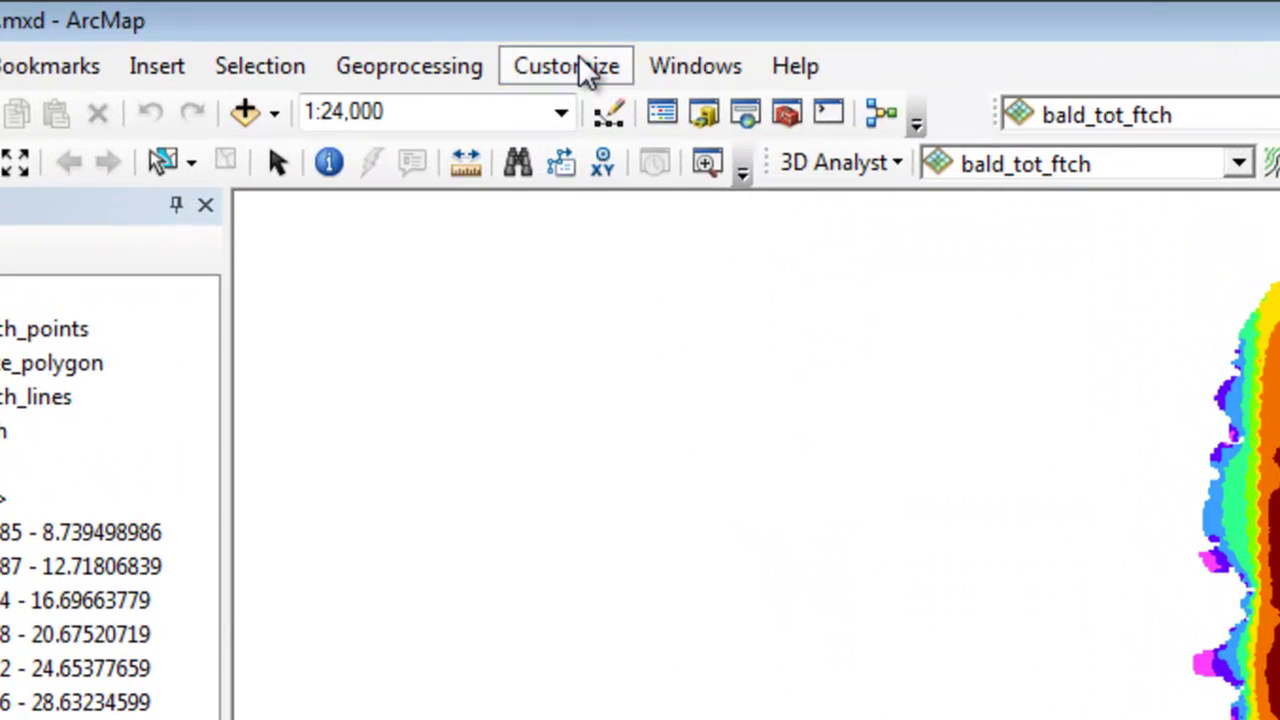
- Enable 'Make relative paths the default for new map documents' in ArcMap Options' General tab
left_click(361, 31)
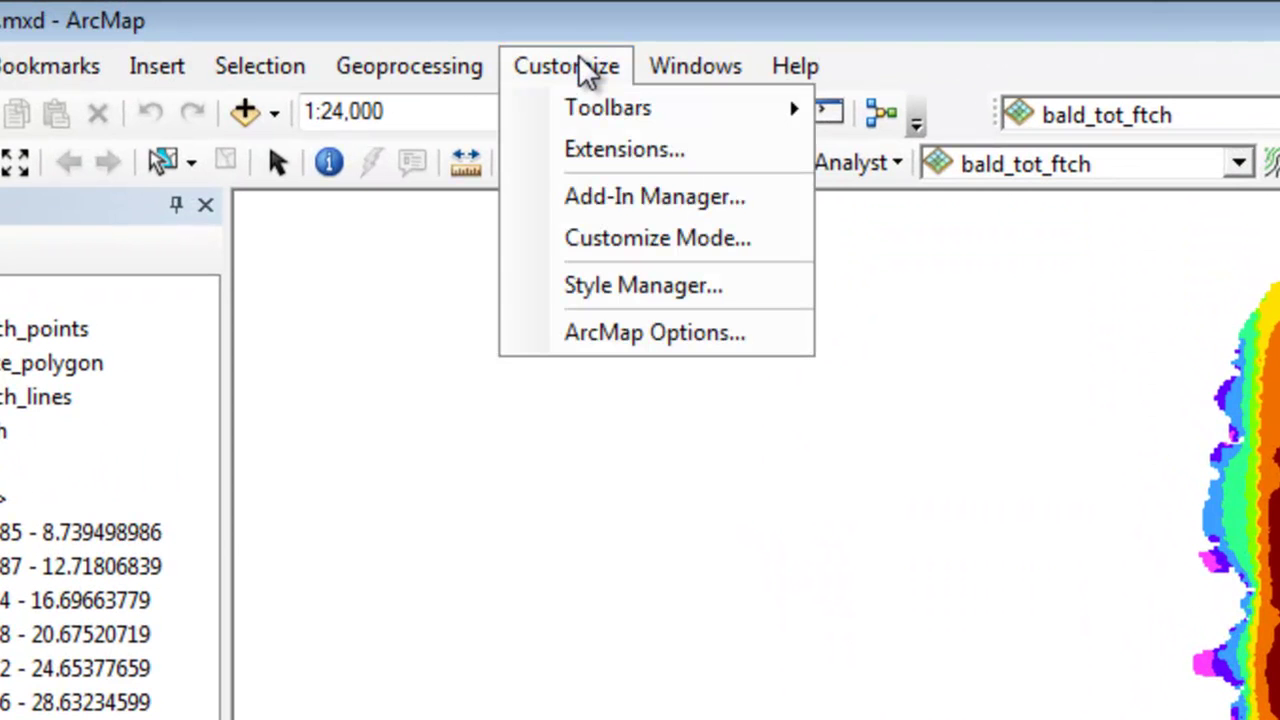
left_click(660, 334)
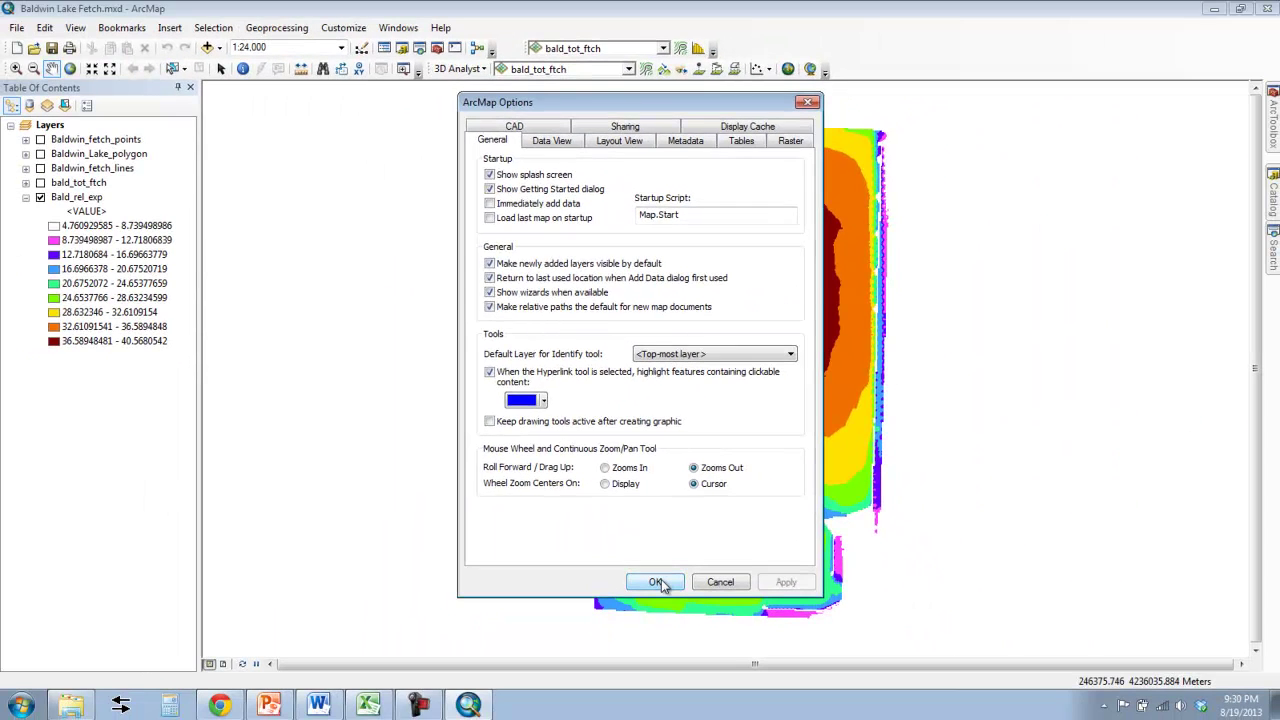
left_click(657, 583)
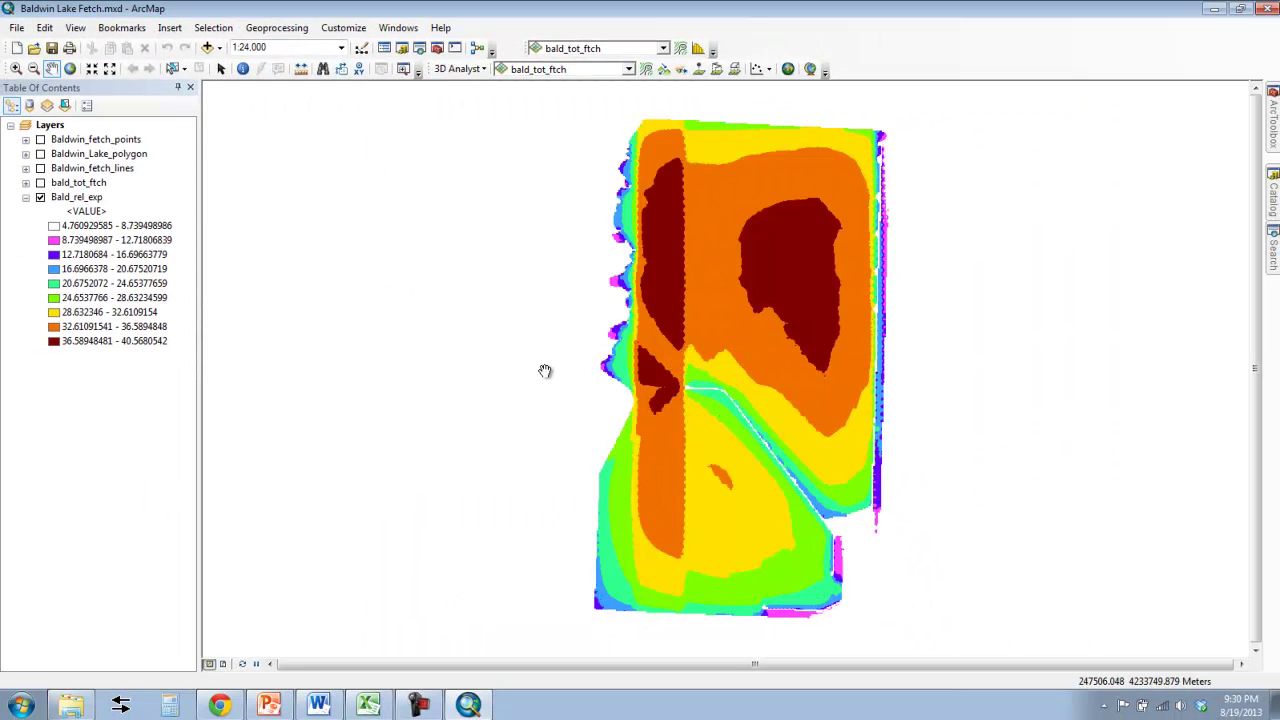